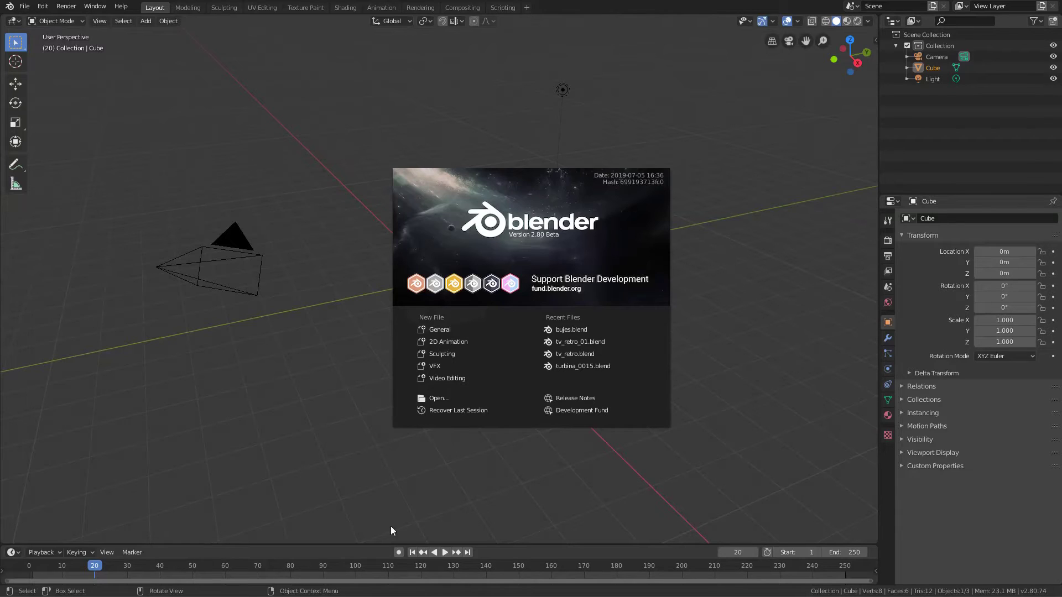
- Dismiss the splash screen and clear the cube's selection with a box select over empty space
{"action": "left_click", "coordinate": [274, 369]}
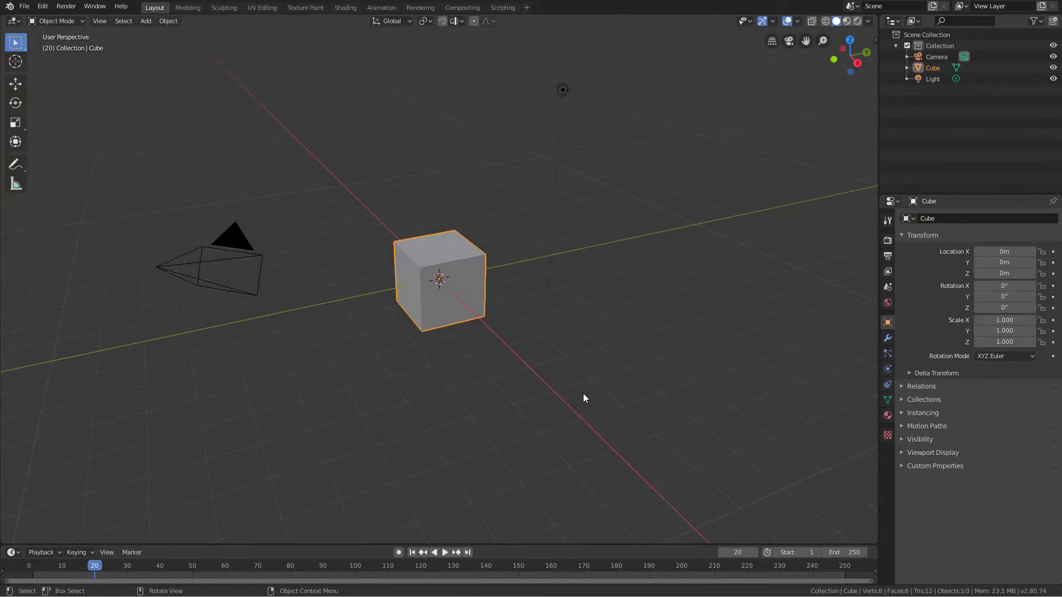
{"action": "left_click_drag", "start_coordinate": [752, 190], "coordinate": [594, 371]}
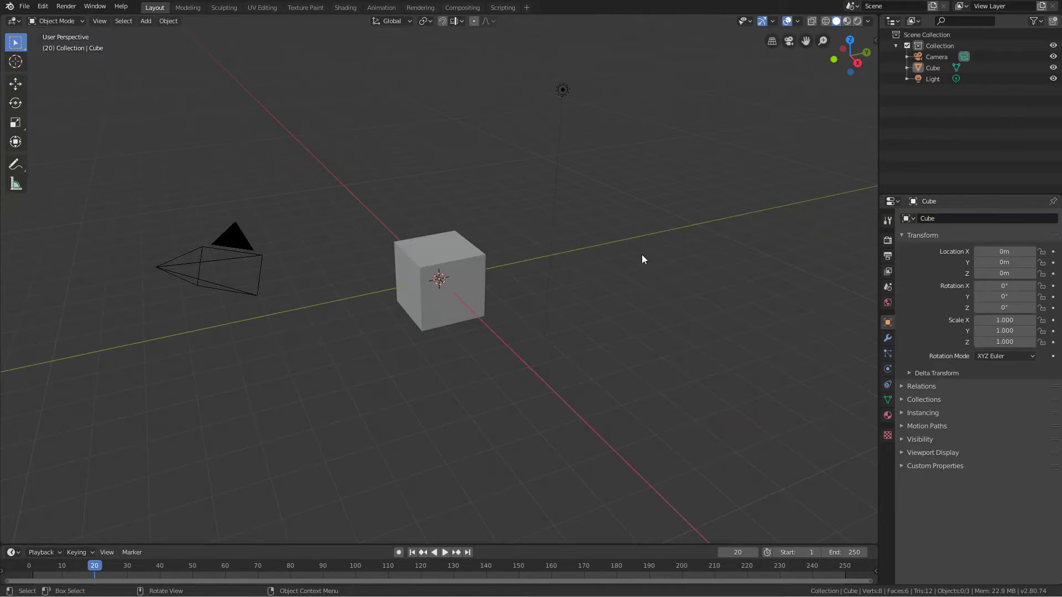
{"action": "key", "text": "b"}
{"action": "left_click_drag", "start_coordinate": [655, 267], "coordinate": [560, 177]}
- Box-select the light, deselect it again, then select only the camera
{"action": "left_click_drag", "start_coordinate": [553, 160], "coordinate": [647, 297]}
{"action": "left_click", "coordinate": [628, 259]}
{"action": "key", "text": "b"}
{"action": "mouse_move", "coordinate": [753, 123]}
{"action": "left_mouse_down"}
{"action": "mouse_move", "coordinate": [653, 296]}
{"action": "mouse_move", "coordinate": [692, 218]}
{"action": "left_mouse_up"}
{"action": "left_click", "coordinate": [238, 248]}
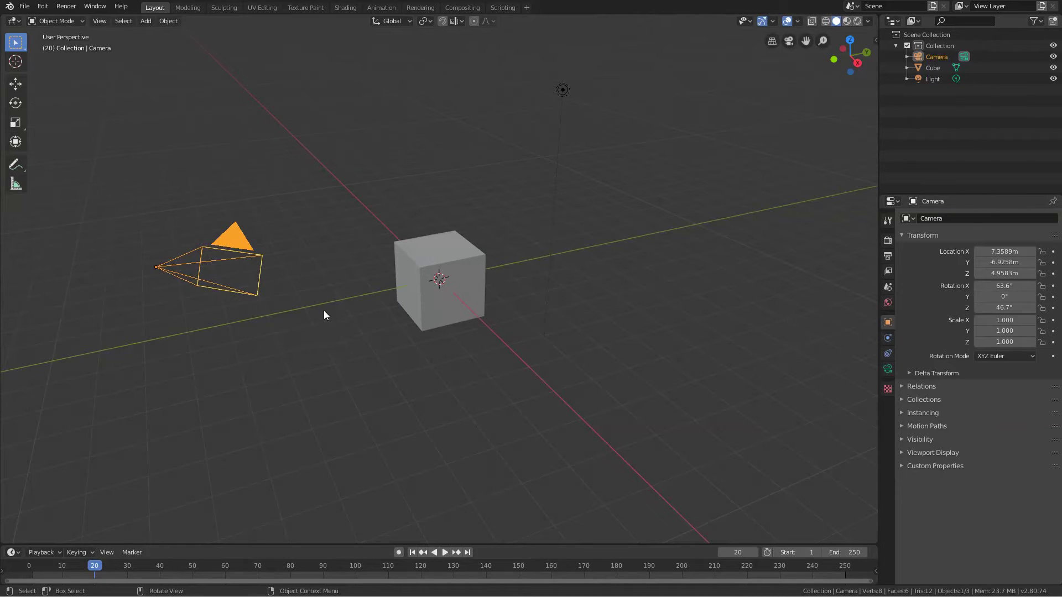
{"action": "left_click", "coordinate": [422, 248]}
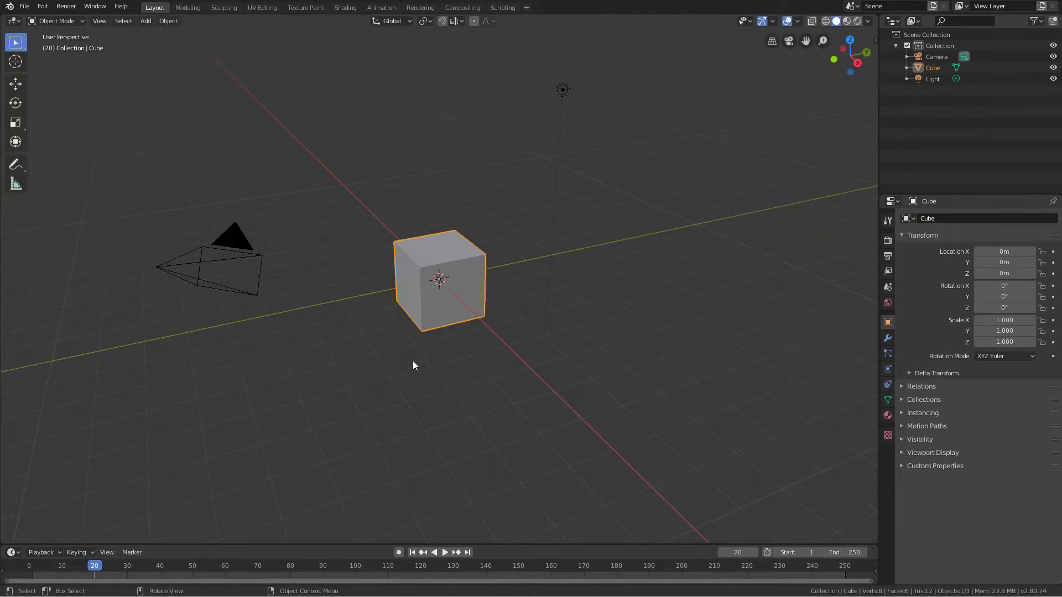
{"action": "left_click", "coordinate": [224, 252]}
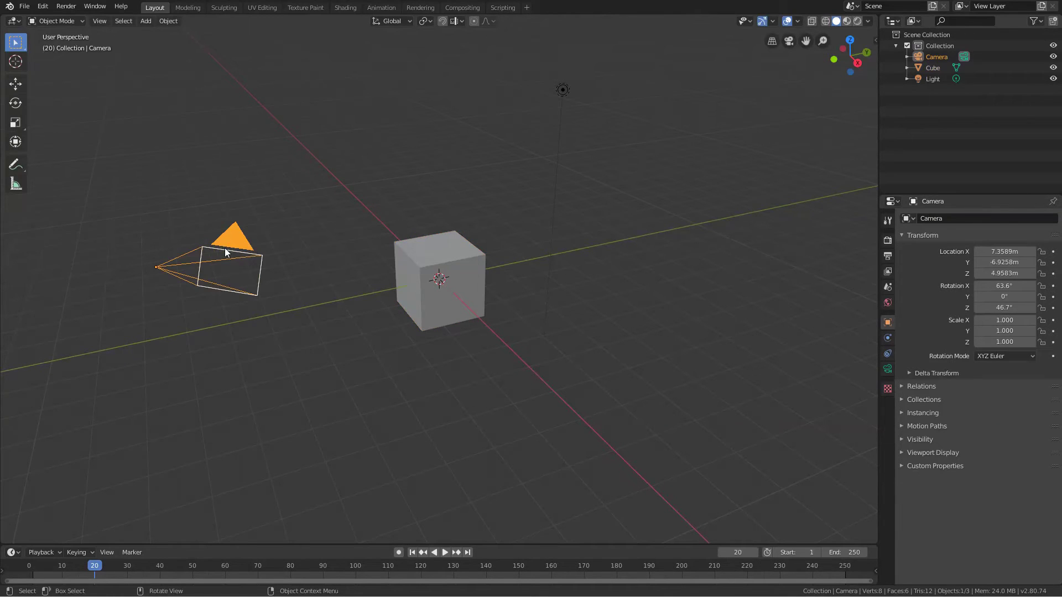
{"action": "left_click", "coordinate": [564, 92]}
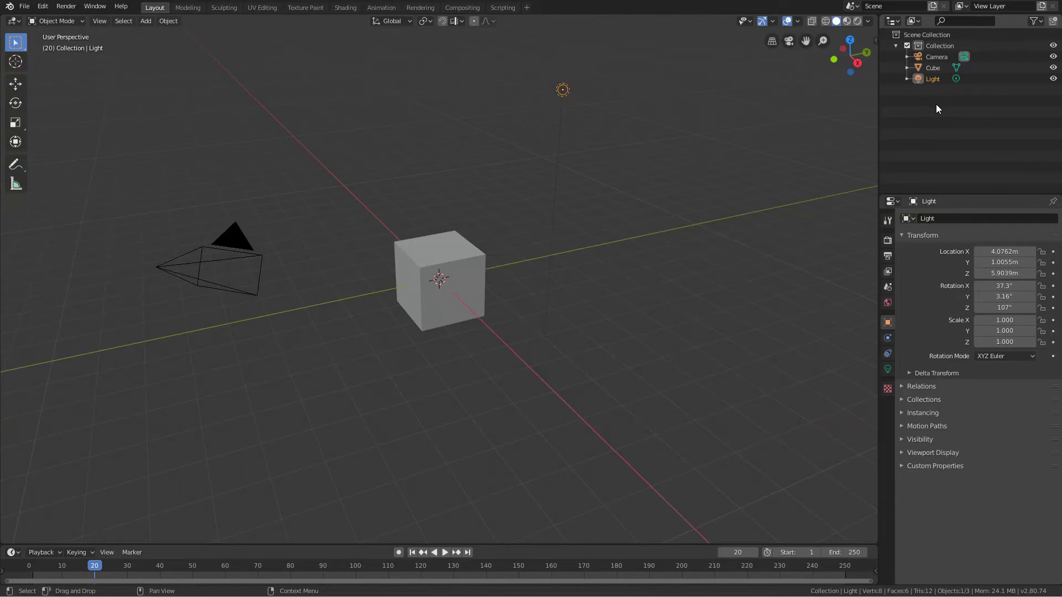
{"action": "left_click", "coordinate": [469, 257]}
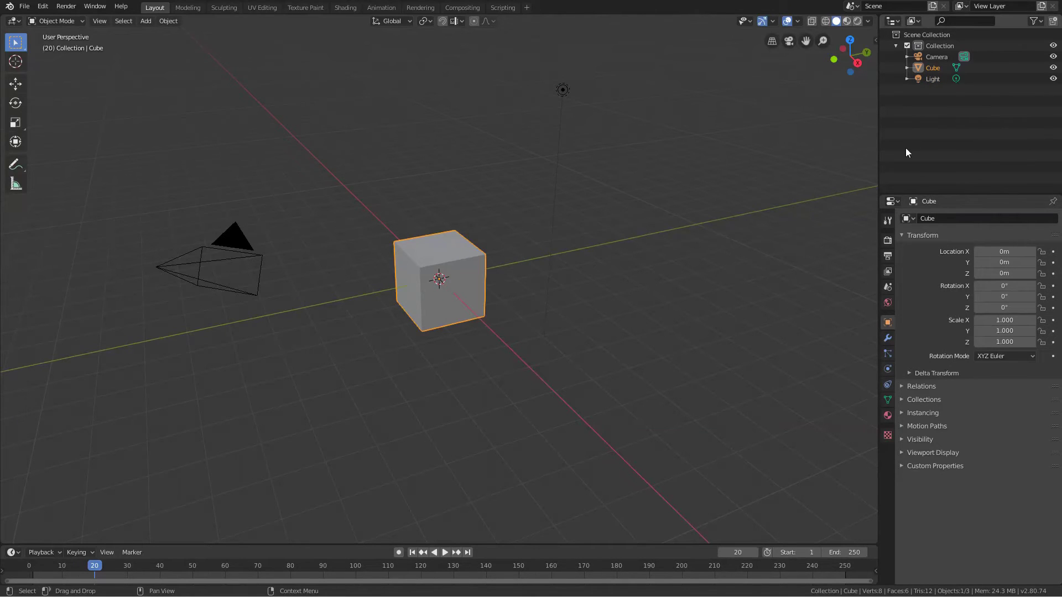
{"action": "left_click", "coordinate": [251, 246]}
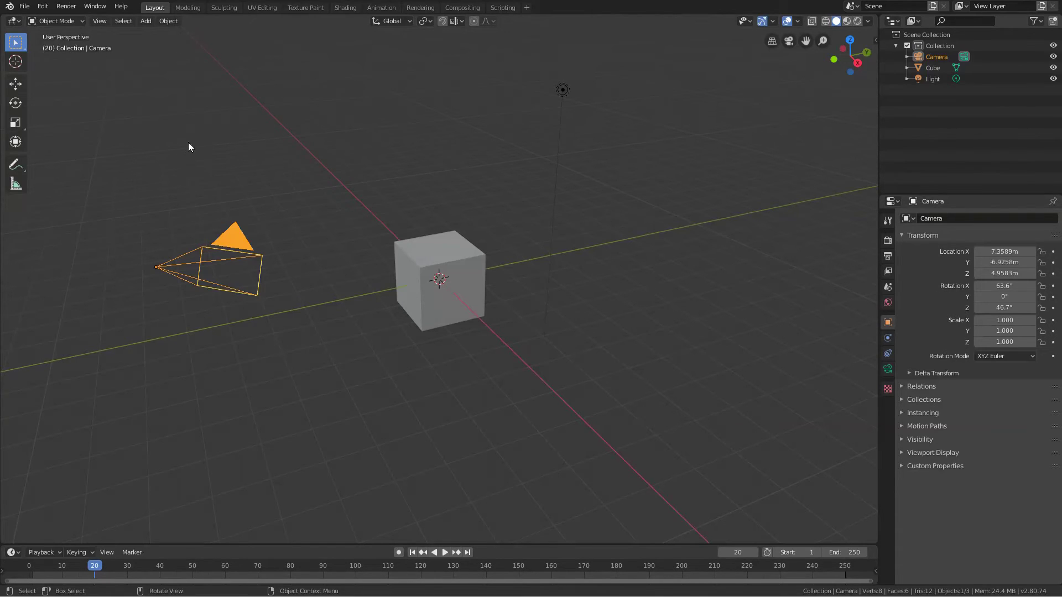
{"action": "left_click", "coordinate": [410, 246]}
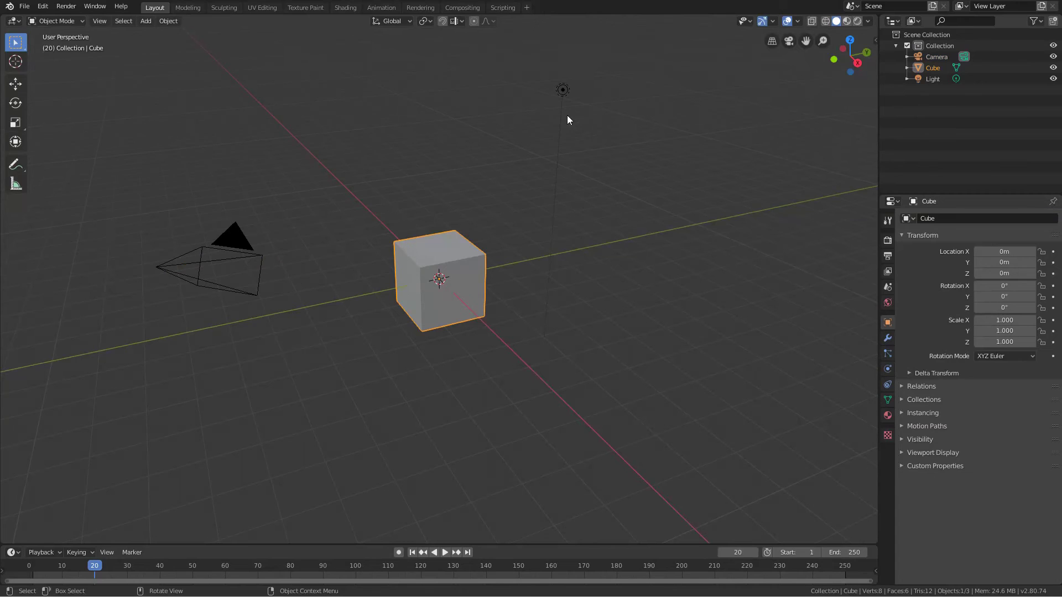
{"action": "left_click", "coordinate": [565, 89]}
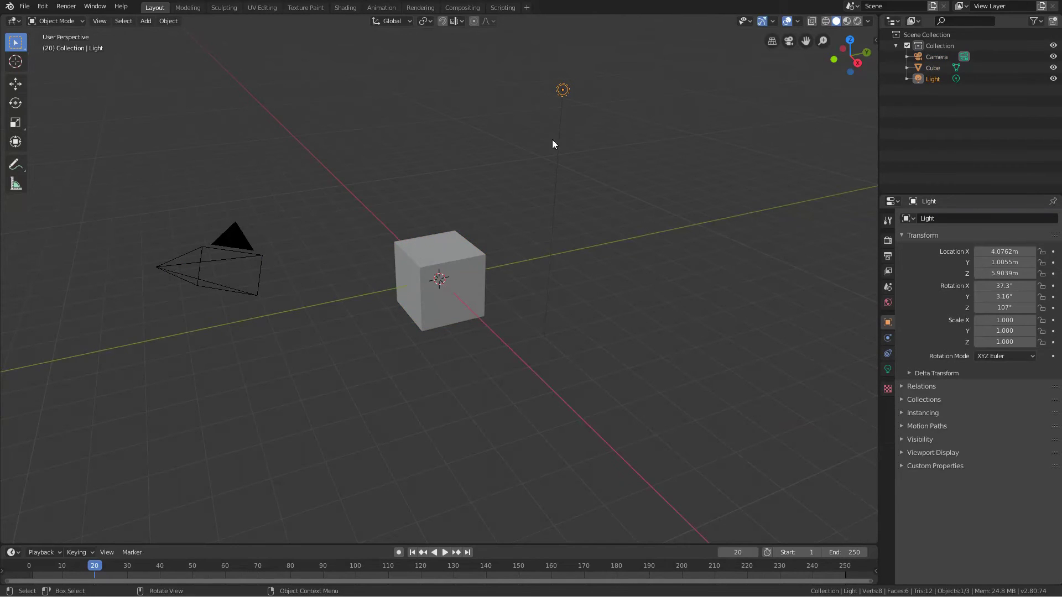
{"action": "left_click", "coordinate": [437, 241]}
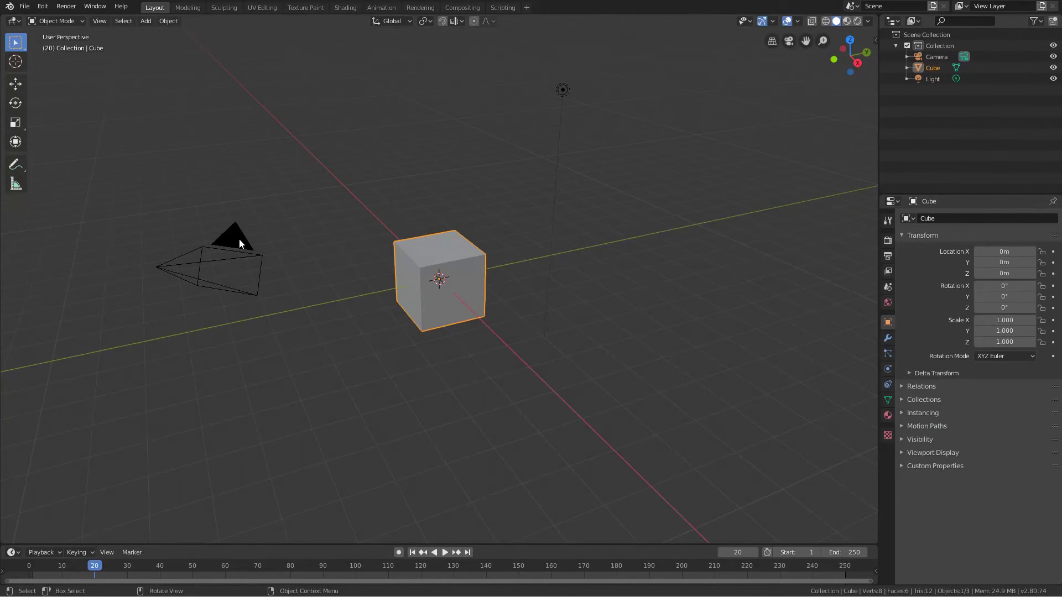
{"action": "left_click", "coordinate": [239, 244]}
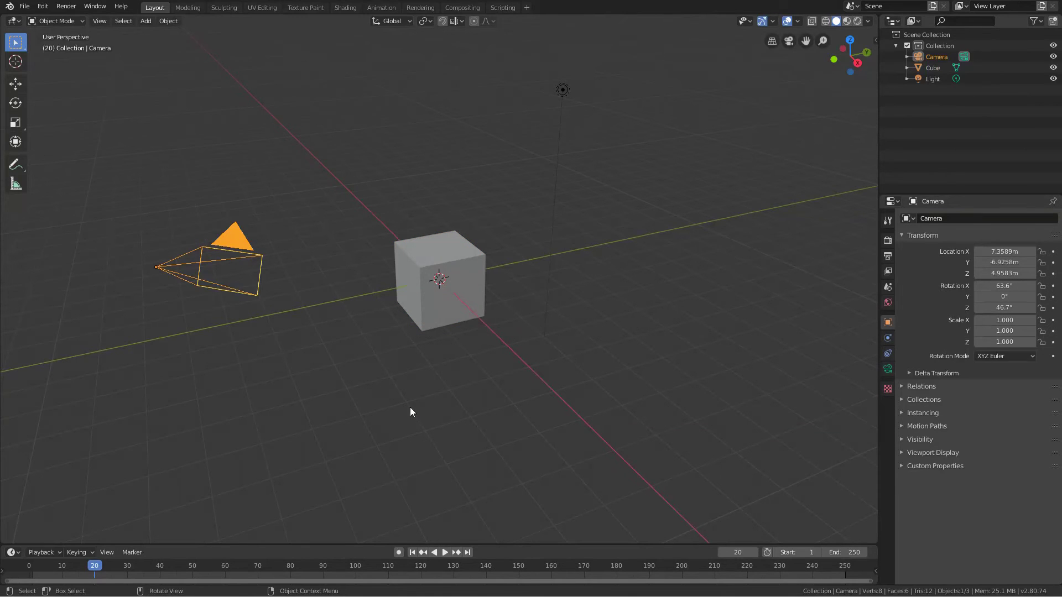
- Box-select camera, cube and light with the cube active, then select just the light and deselect everything
{"action": "left_click_drag", "start_coordinate": [606, 202], "coordinate": [650, 240]}
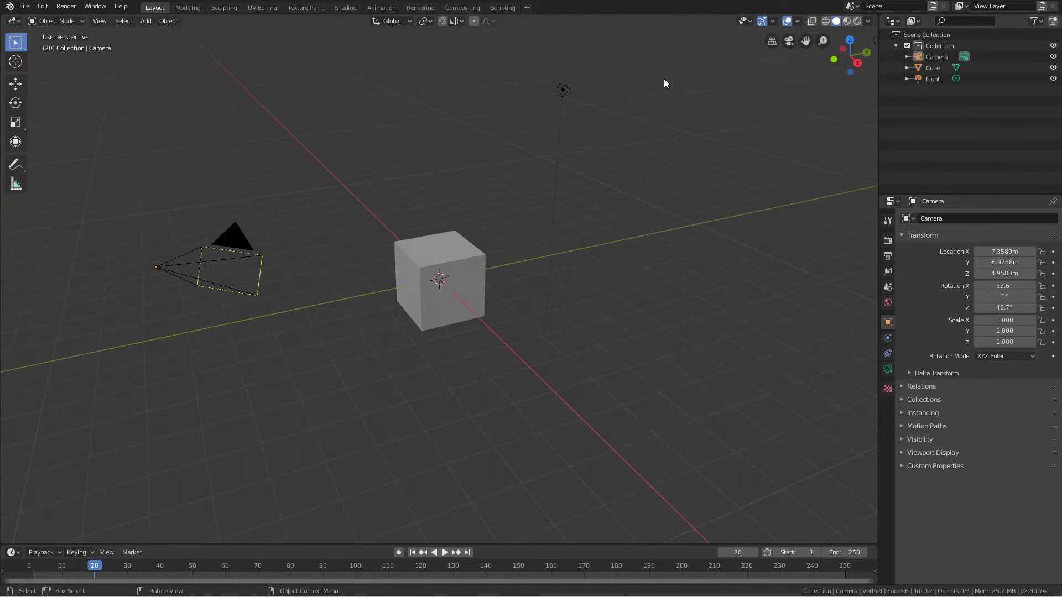
{"action": "left_click_drag", "start_coordinate": [652, 68], "coordinate": [102, 464]}
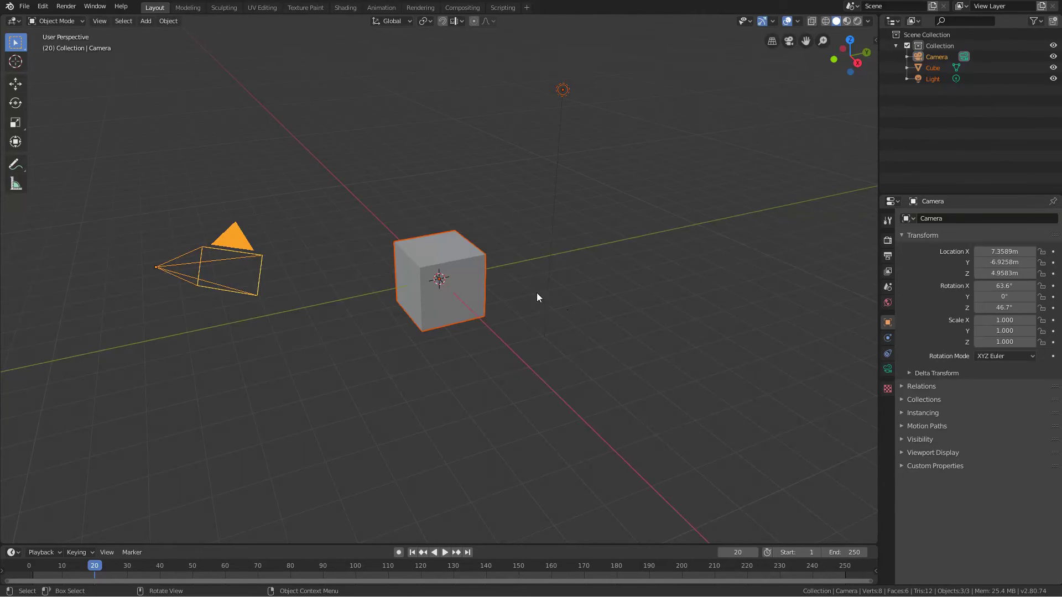
{"action": "left_click", "coordinate": [474, 278], "text": "shift"}
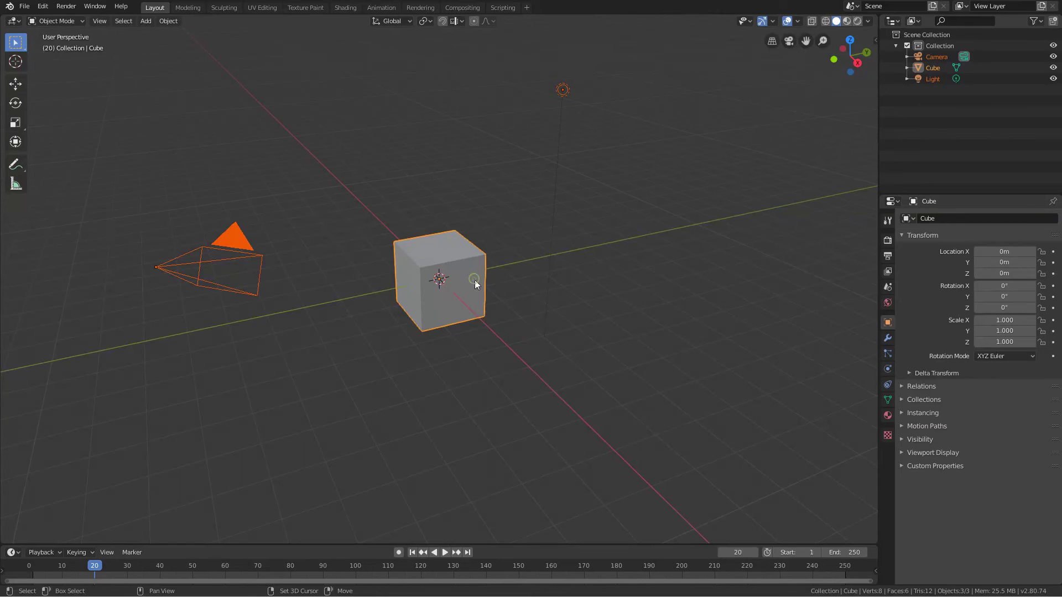
{"action": "left_click", "coordinate": [585, 99]}
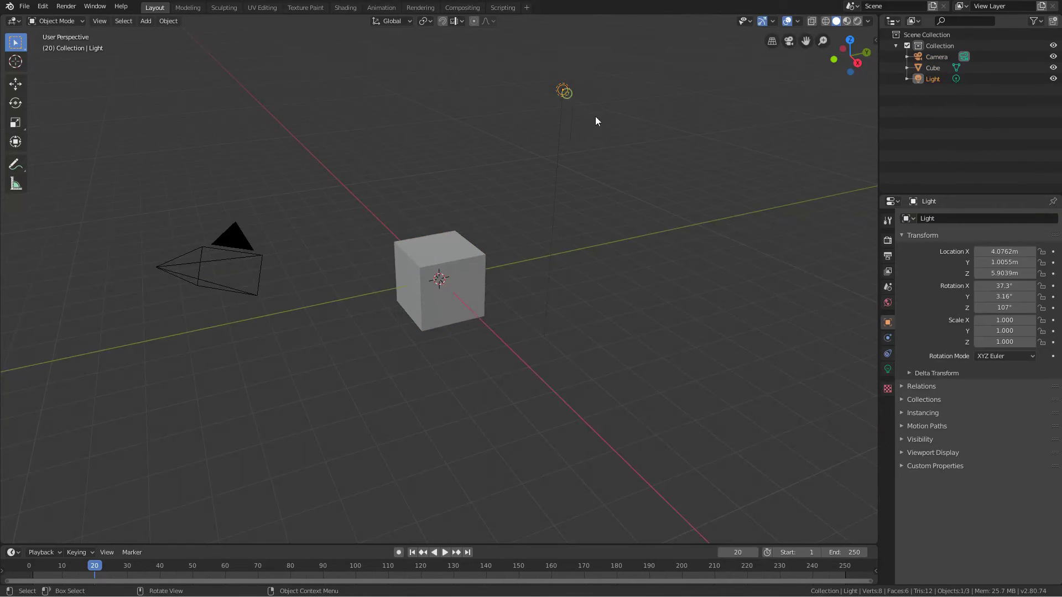
{"action": "key", "text": "alt+a"}
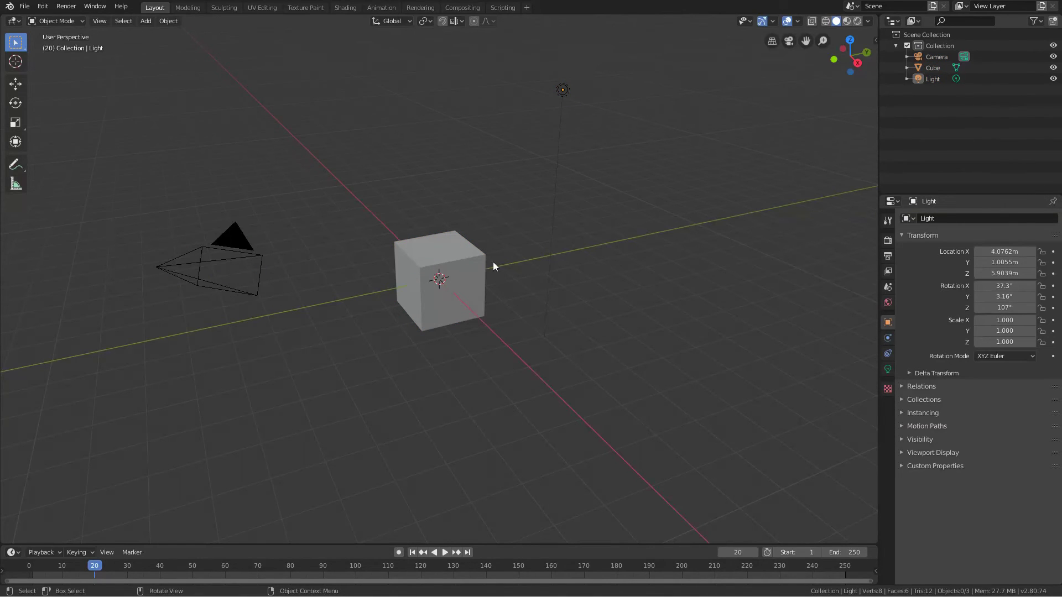